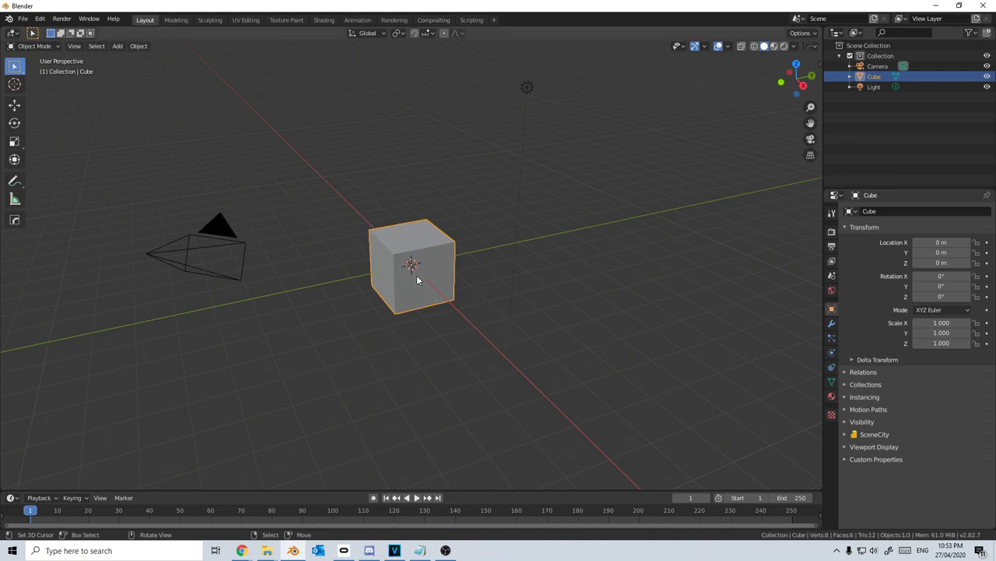
- Delete the default cube and add a mesh plane at the world origin
key("Delete")
key("shift+a")
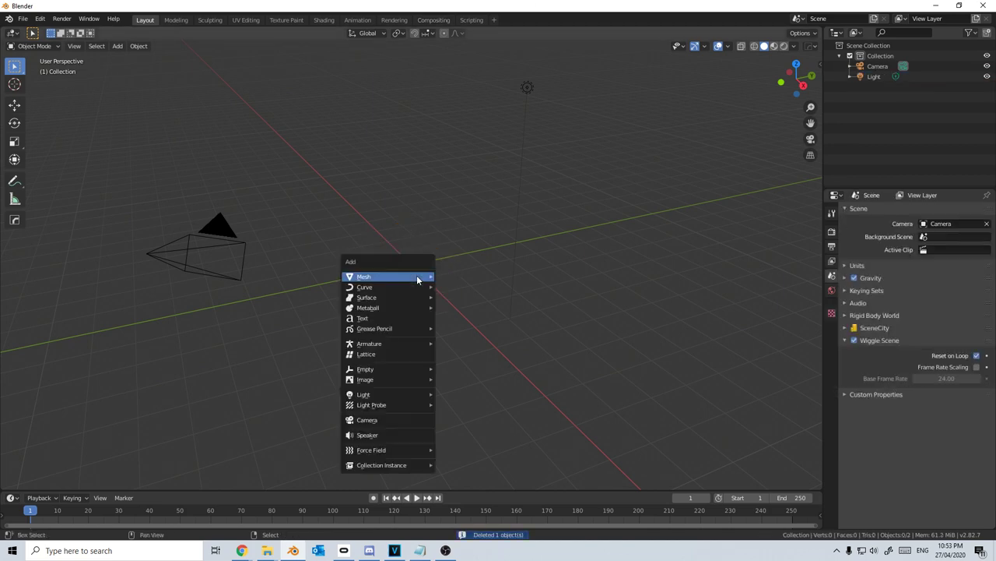
mouse_move(418, 277)
left_click(475, 283)
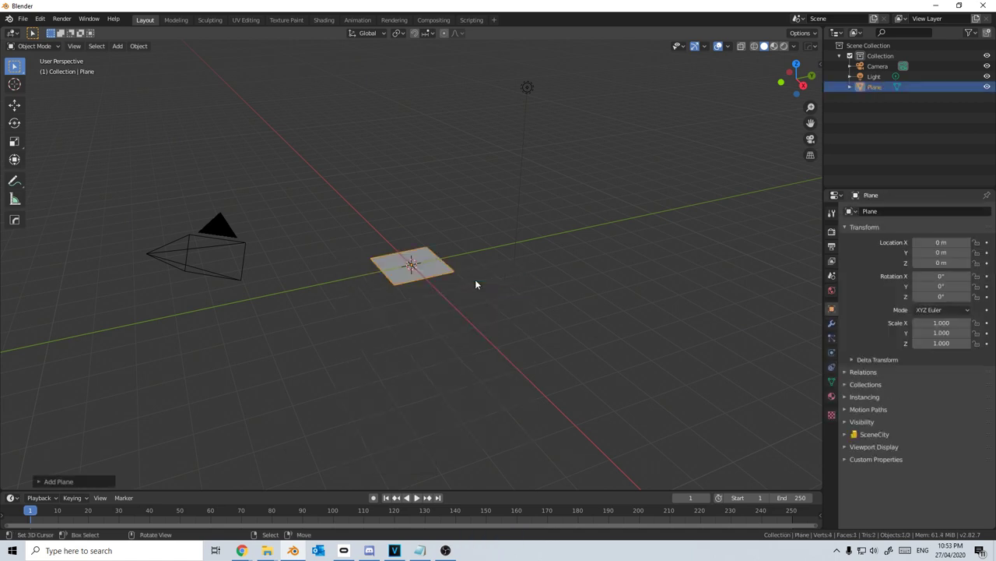
- Create a new material for the plane and name it Hair
left_click(831, 396)
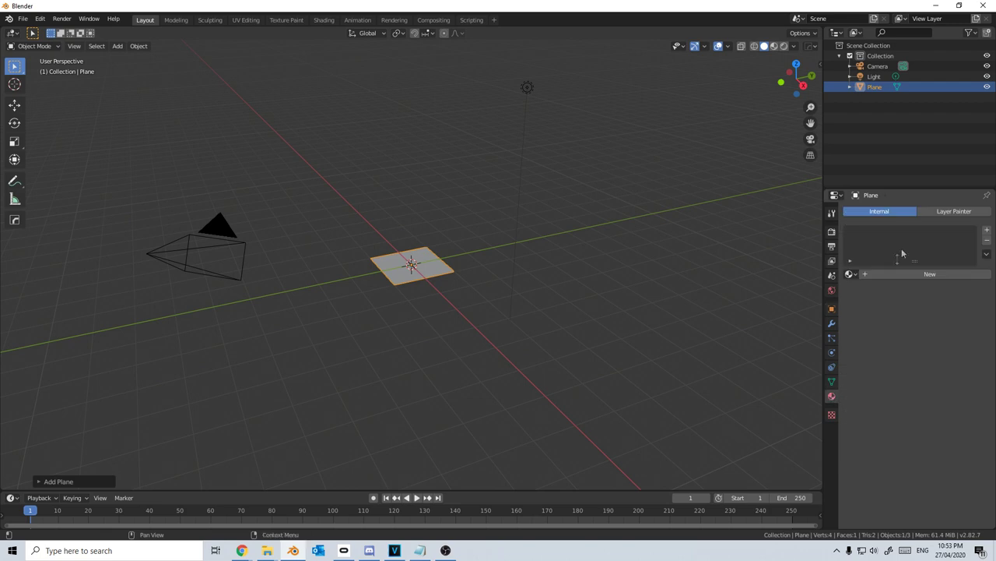
left_click(908, 274)
double_click(907, 274)
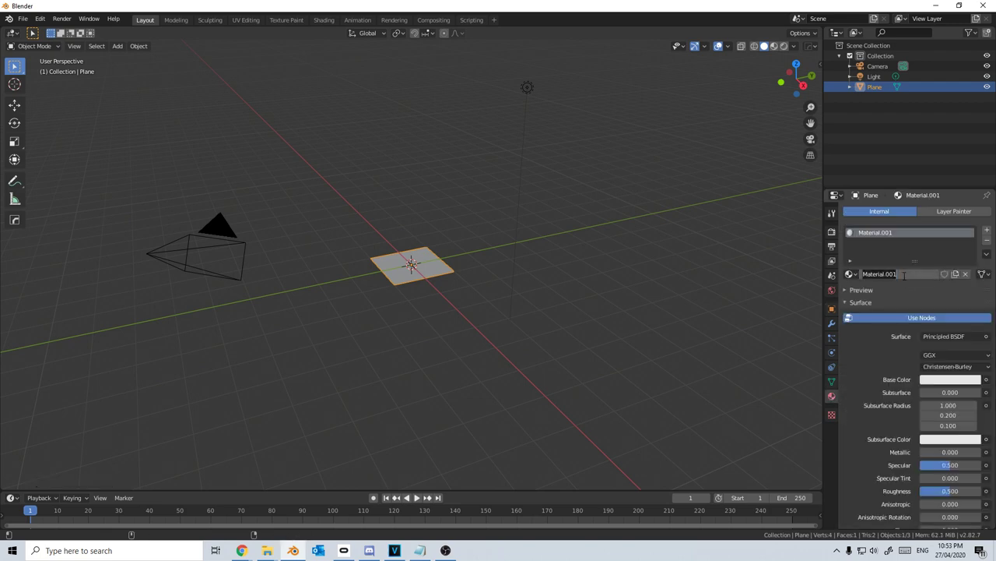
type("Hair")
key("Return")
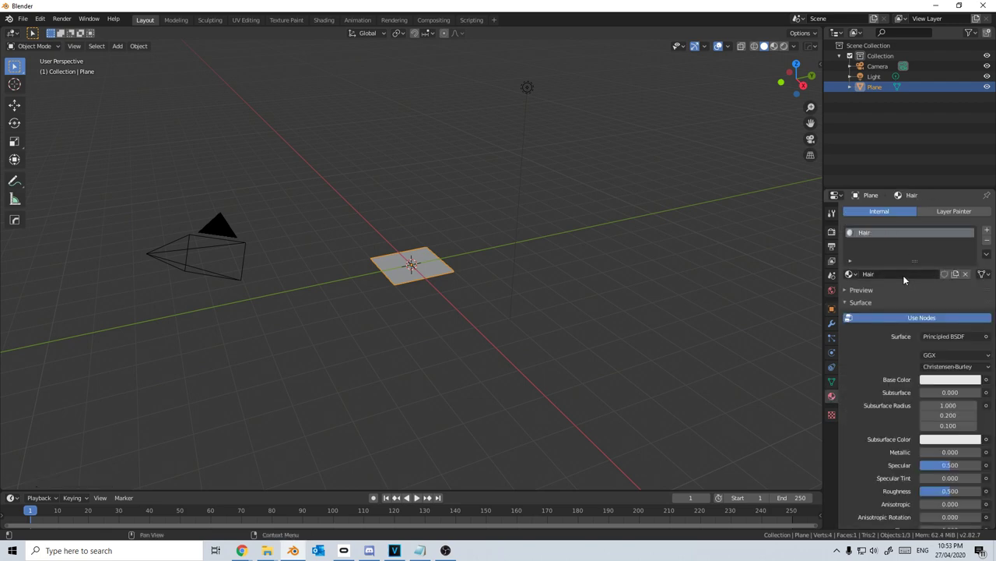
- Add an Image Texture node to the Hair material and connect its Color output to the Principled BSDF's Base Color
left_click(324, 19)
key("shift+a")
left_click(284, 380)
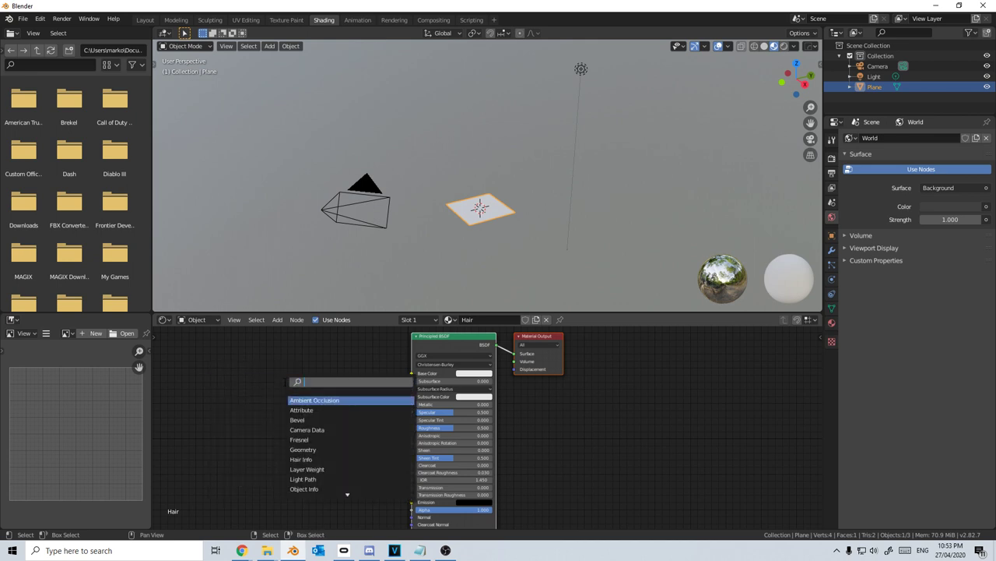
type("image")
key("Return")
left_click(260, 360)
left_click_drag(344, 372, 412, 372)
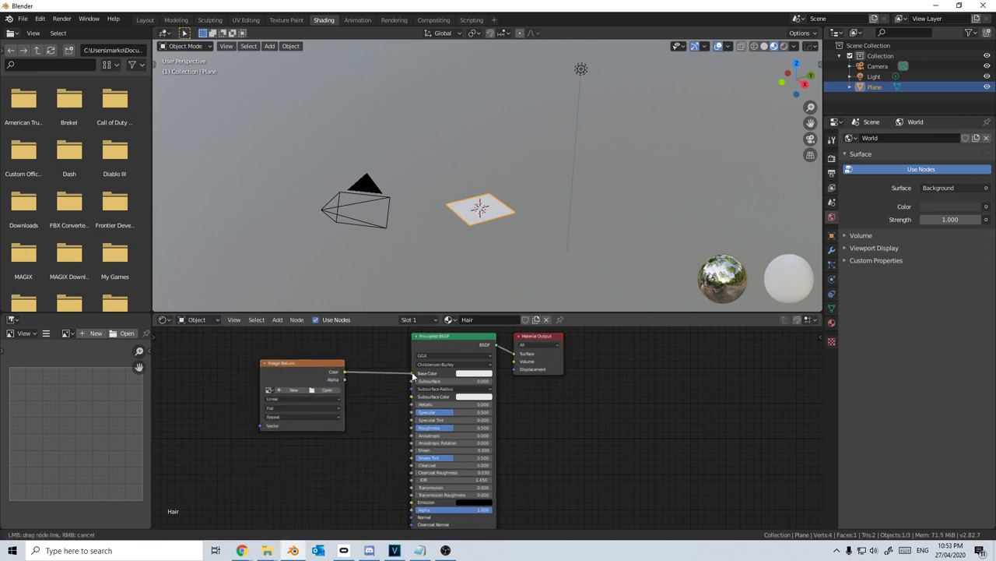
- Create a new blank 1024 x 1024 px image named Hair in the Image Texture node
left_click(293, 390)
left_click(328, 384)
type("Hair")
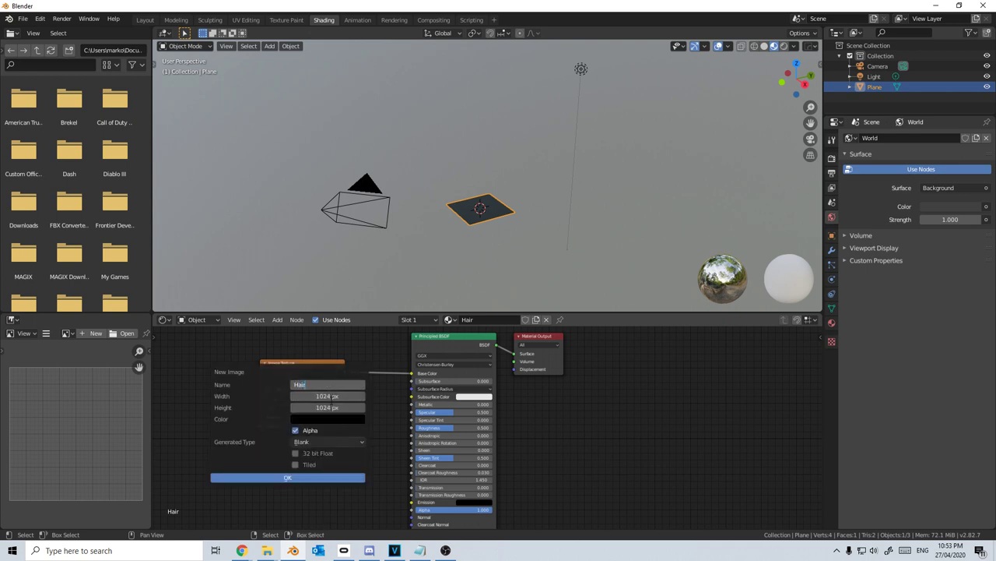
left_click(310, 477)
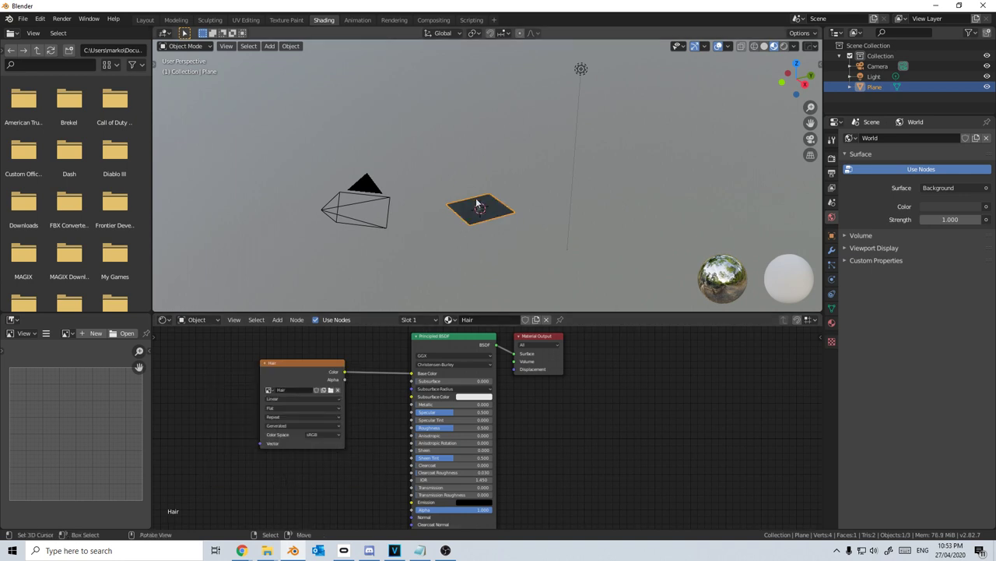
- Switch to the Texture Paint workspace and load IMG_1467.jpeg as the brush's texture image
left_click(288, 20)
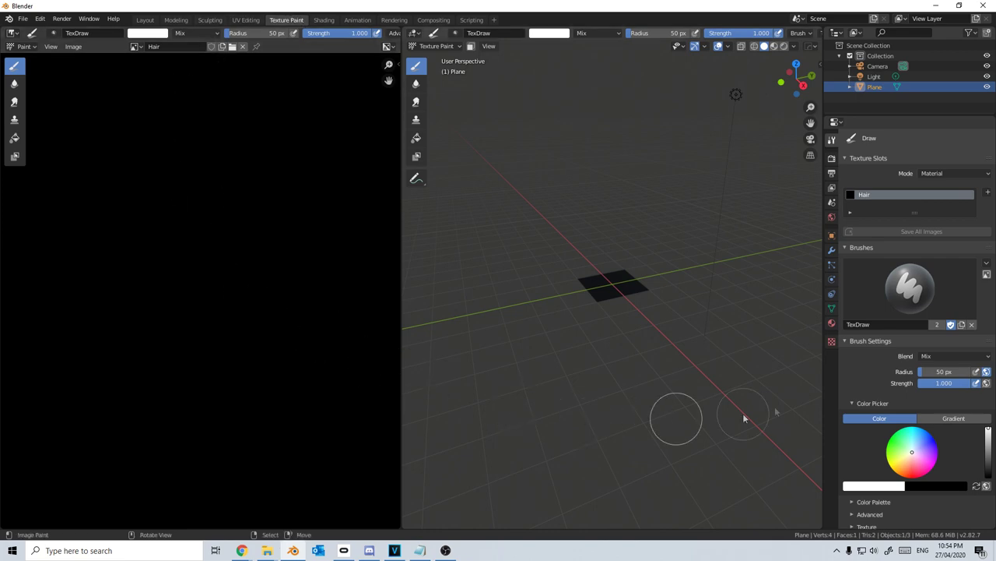
left_click(831, 342)
left_click(881, 153)
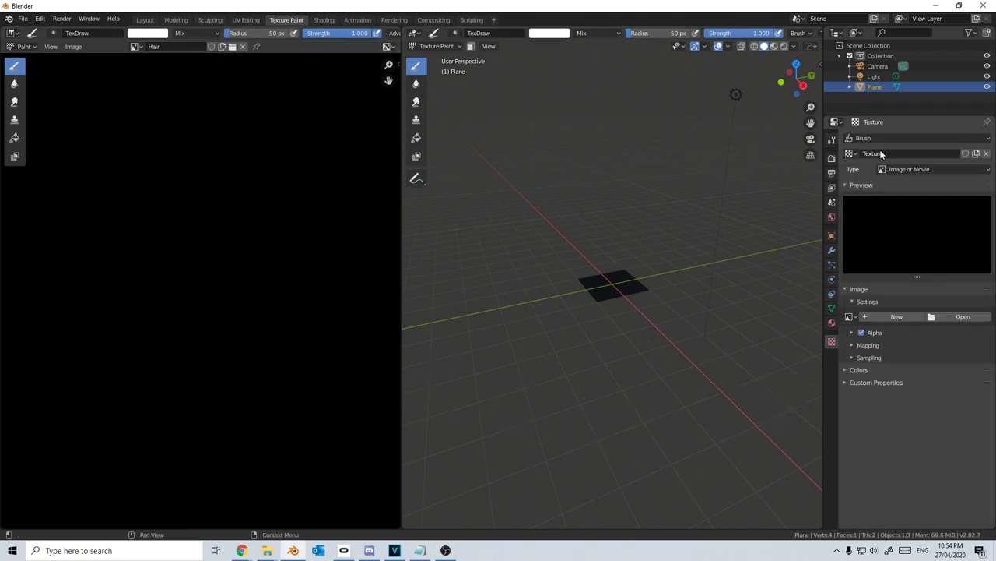
left_click(945, 315)
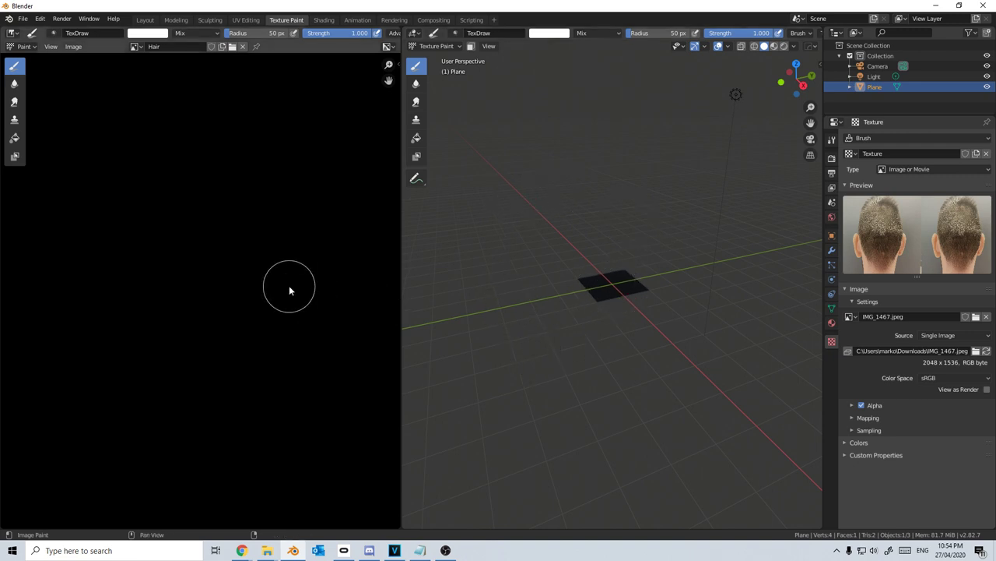
- View the plane from the top and set the brush texture's mapping to Stencil
scroll(285, 284, "down", 5)
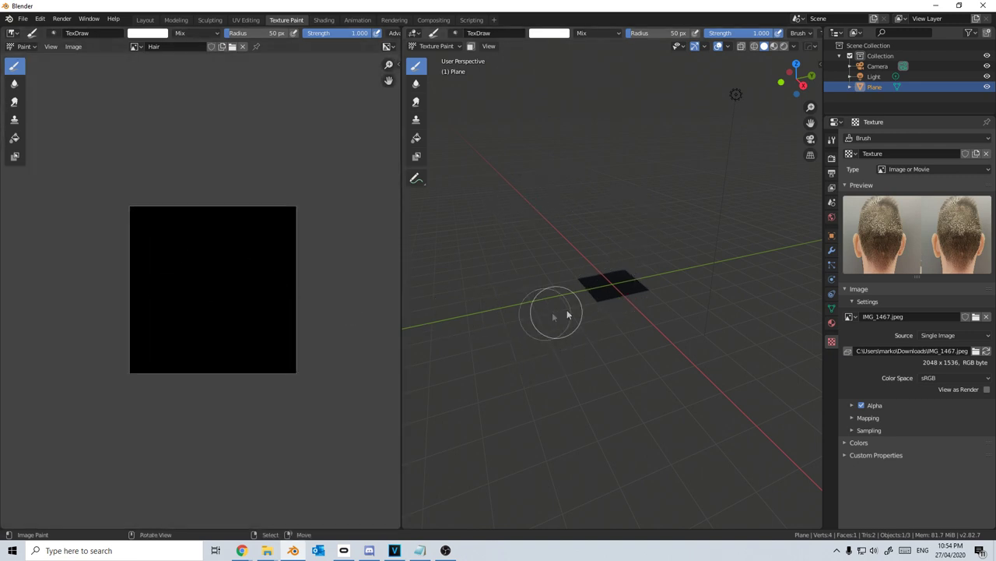
key("KP_7")
scroll(624, 295, "up", 4)
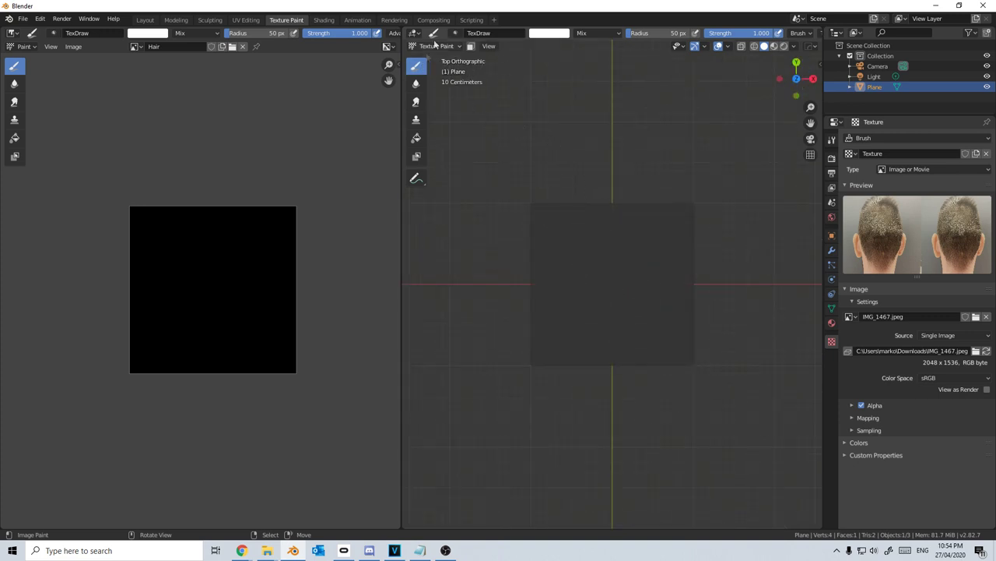
scroll(483, 36, "down", 5)
scroll(483, 36, "down", 1)
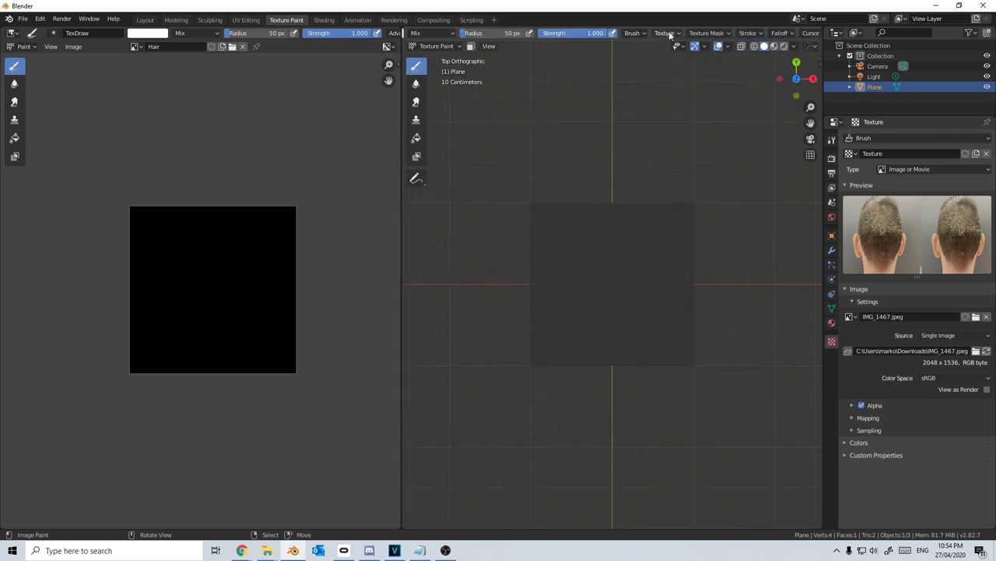
left_click(668, 33)
left_click(691, 64)
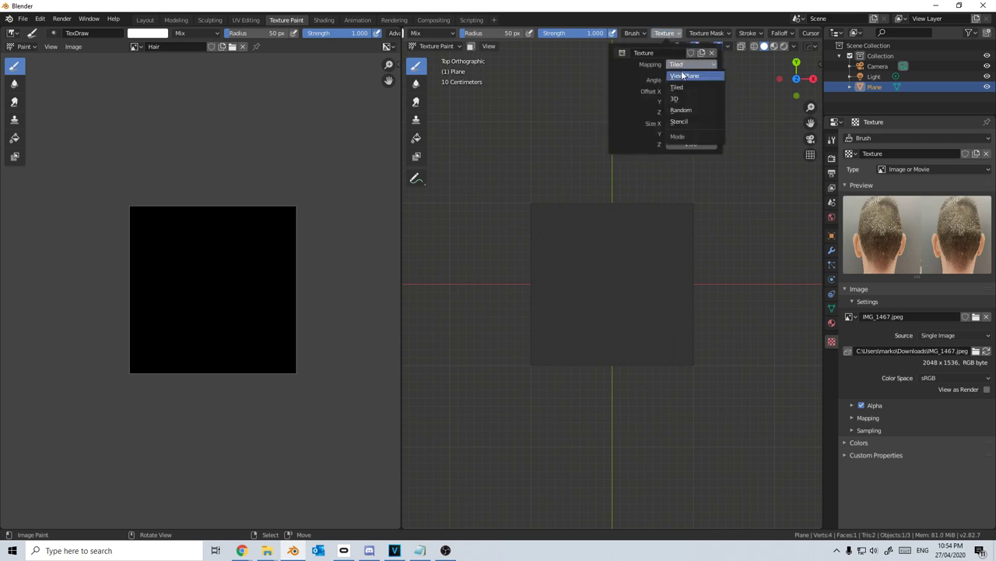
left_click(690, 123)
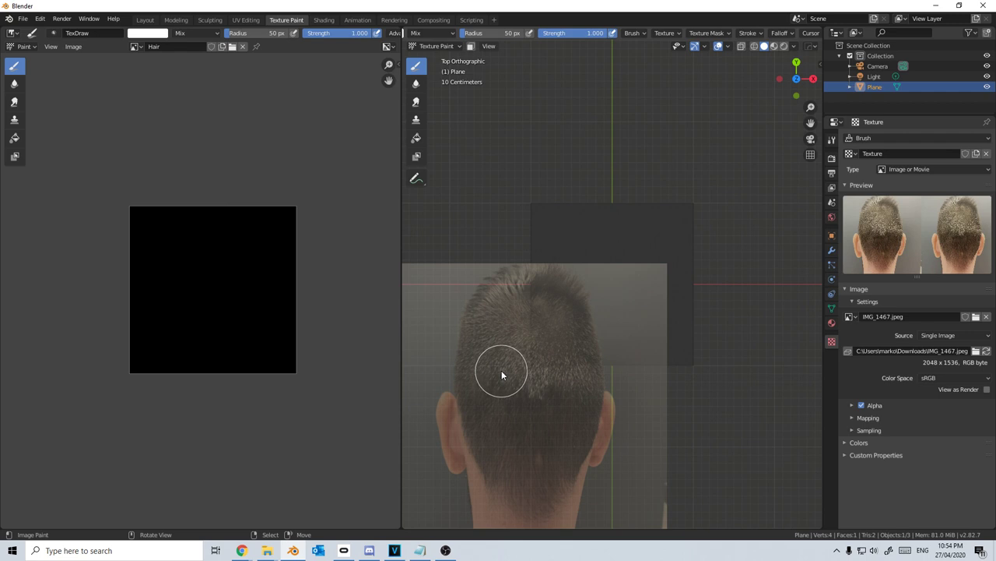
- Align the photo stencil's hair area over the plane and paint the hair across the whole surface
mouse_move(489, 442)
right_mouse_down()
mouse_move(583, 278)
mouse_move(529, 351)
mouse_move(589, 306)
mouse_move(556, 334)
right_mouse_up()
right_click_drag(727, 321, 697, 331, "ctrl")
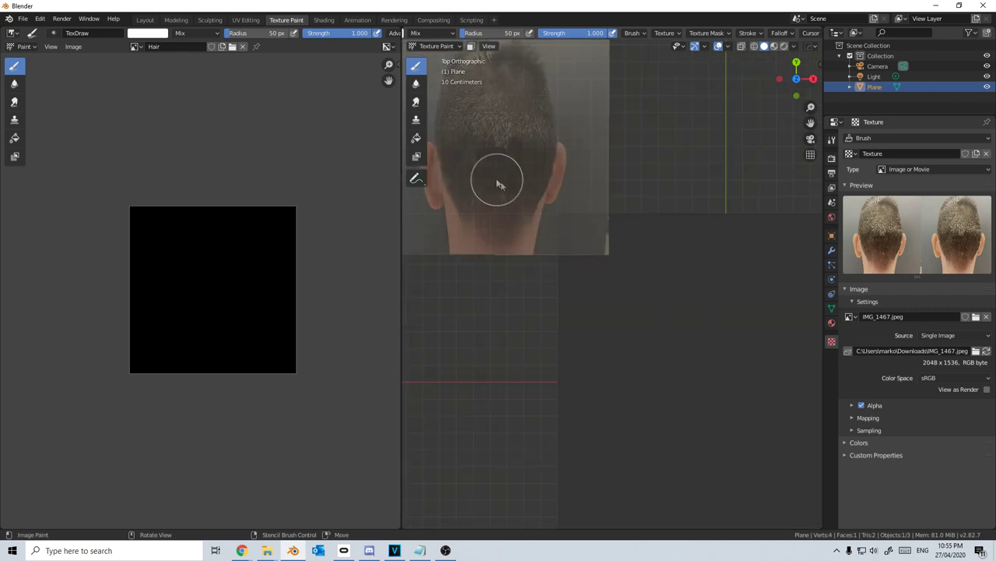
right_click_drag(500, 181, 612, 337)
scroll(612, 336, "down", 8)
middle_click_drag(572, 287, 543, 280, "shift")
middle_click_drag(593, 308, 584, 303, "shift")
scroll(584, 303, "up", 1)
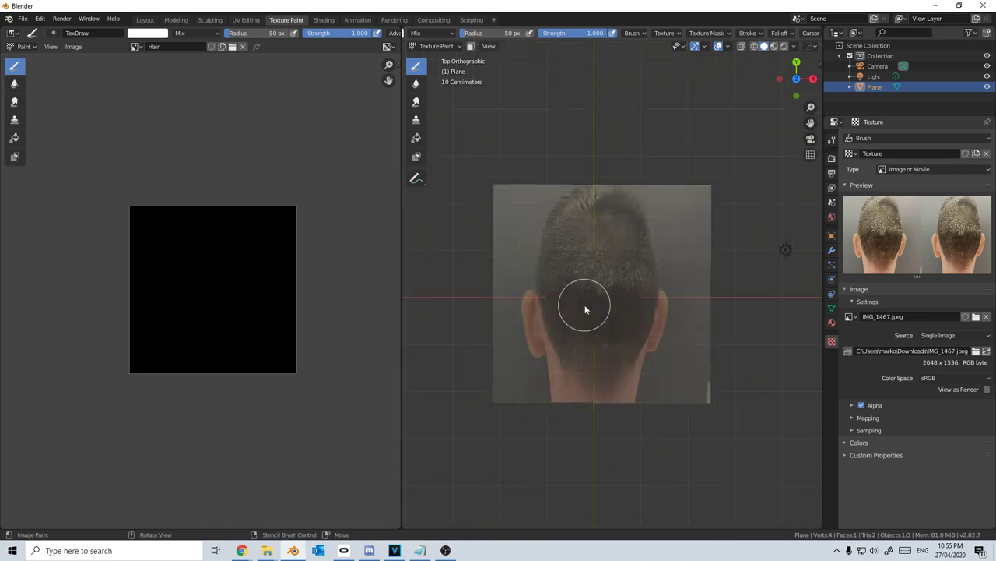
mouse_move(558, 257)
left_mouse_down()
mouse_move(571, 334)
mouse_move(634, 251)
mouse_move(638, 334)
mouse_move(574, 362)
mouse_move(565, 356)
left_mouse_up()
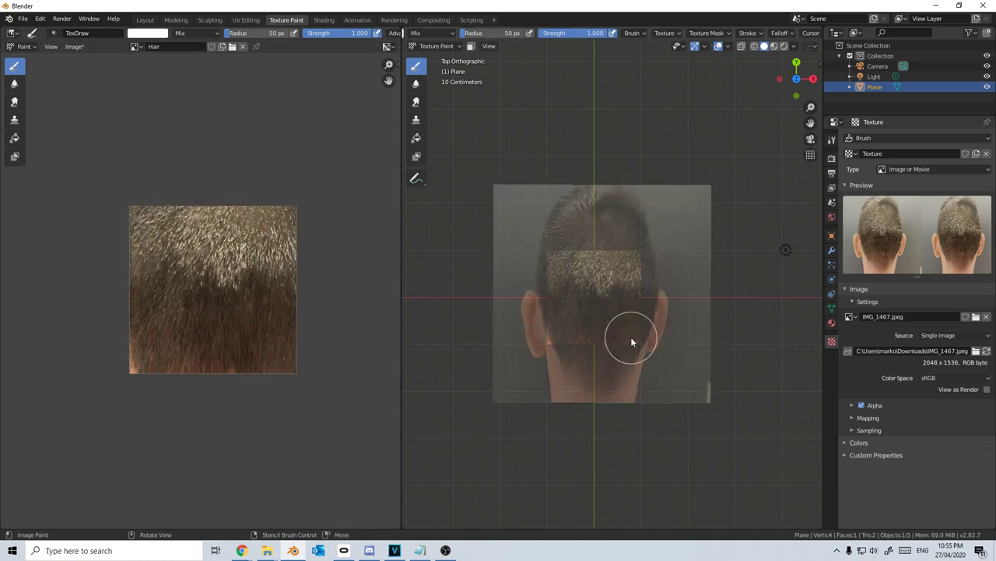
- Shift the stencil over the plane's upper-left corner and paint hair there
scroll(636, 336, "up", 6)
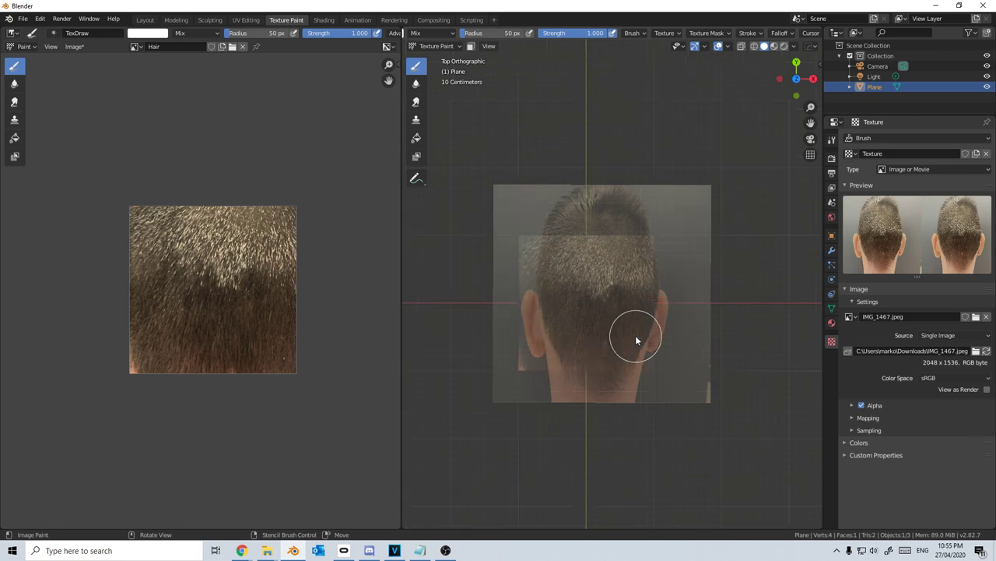
scroll(624, 330, "up", 1)
middle_click_drag(613, 320, 742, 356, "shift")
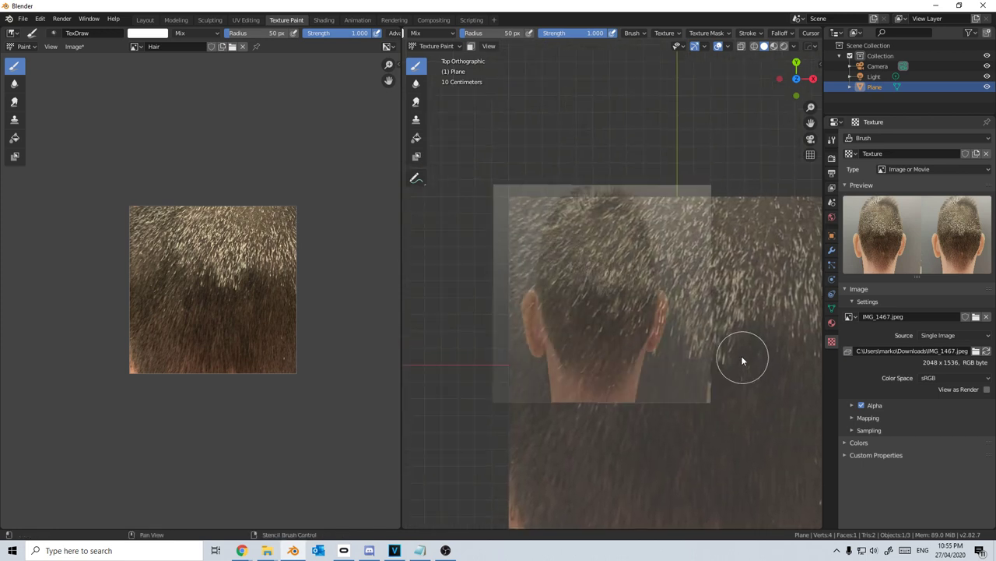
right_click_drag(617, 300, 558, 272)
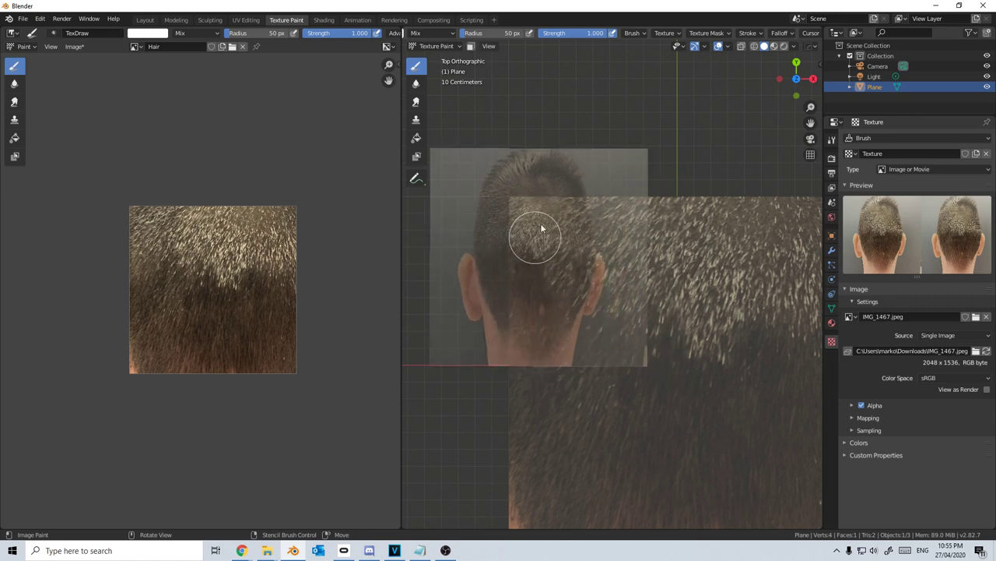
left_click_drag(537, 236, 543, 269)
- Paint stencil hair over the reddish patch near the plane's left edge
scroll(544, 278, "down", 2)
middle_click_drag(545, 278, 505, 236)
key("KP_7")
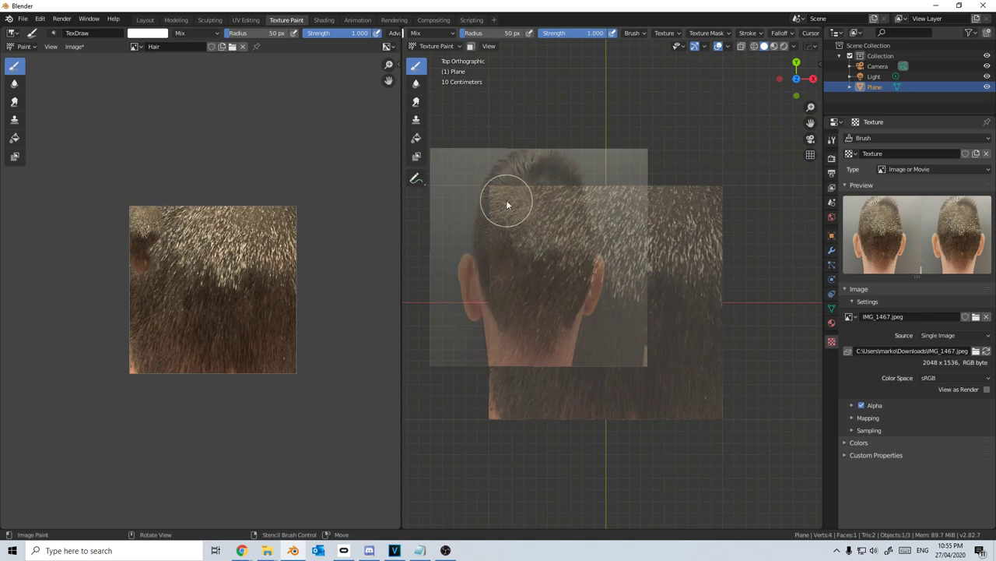
right_click_drag(524, 272, 549, 276, "shift")
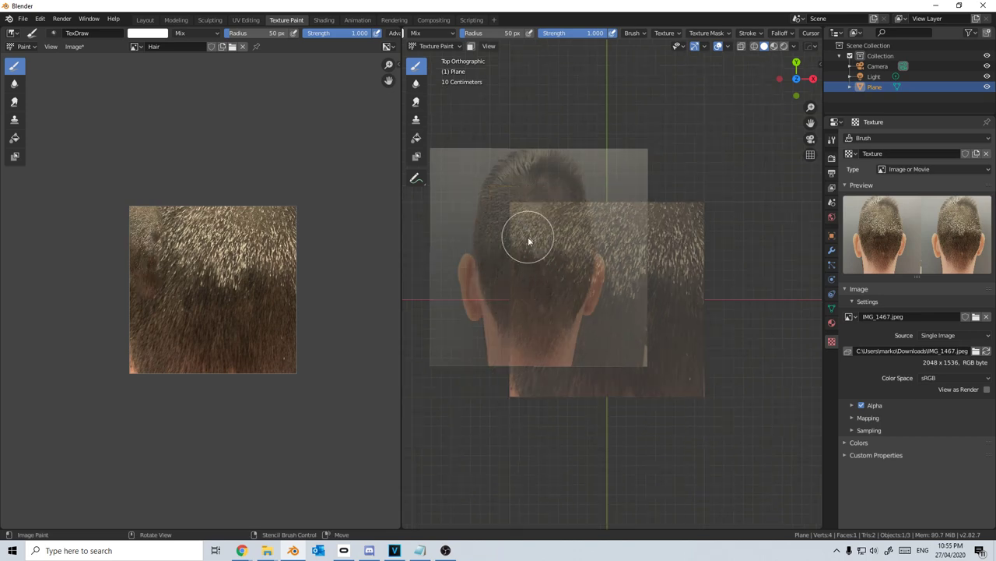
mouse_move(528, 262)
middle_mouse_down("shift")
mouse_move(536, 269)
mouse_move(525, 257)
middle_mouse_up("shift")
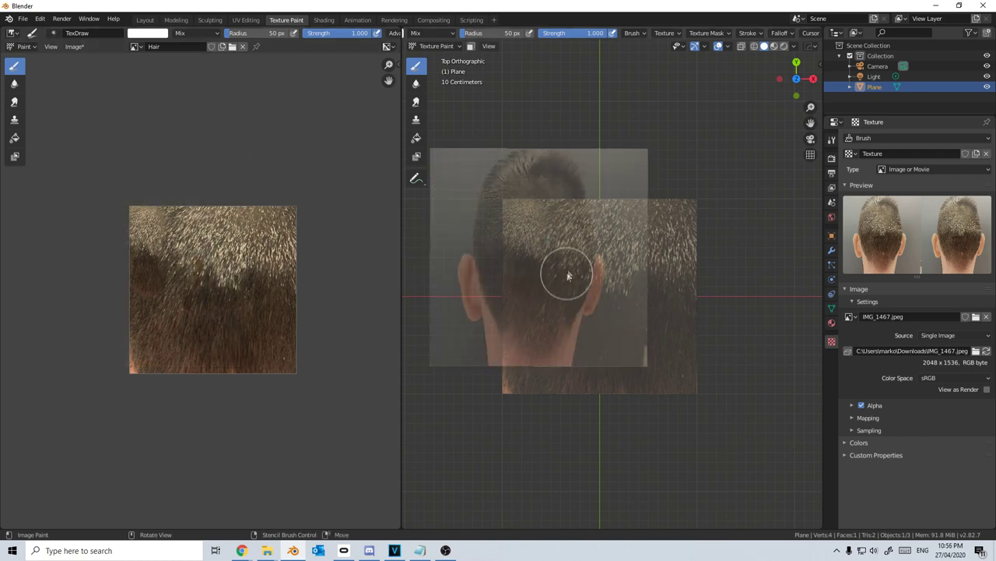
- Reposition the stencil repeatedly and paint light hair across the plane's upper half and dark hair across its lower half
mouse_move(602, 234)
left_mouse_down()
mouse_move(615, 270)
mouse_move(604, 230)
mouse_move(626, 244)
left_mouse_up()
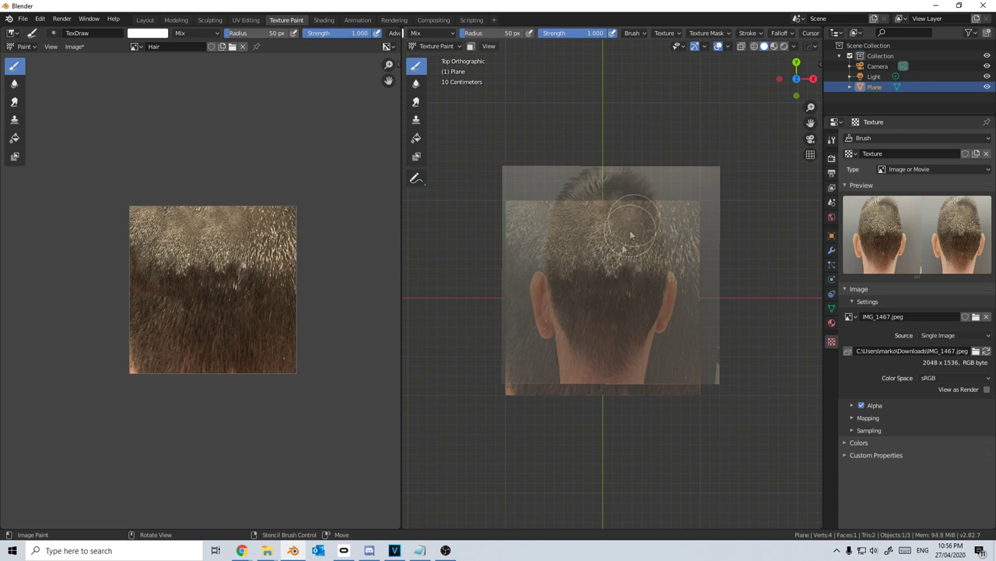
right_click_drag(623, 245, 667, 252)
mouse_move(667, 252)
left_mouse_down()
mouse_move(688, 223)
mouse_move(680, 287)
left_mouse_up()
mouse_move(680, 262)
right_mouse_down()
mouse_move(674, 272)
mouse_move(685, 274)
right_mouse_up()
left_click_drag(684, 276, 646, 287)
mouse_move(647, 287)
right_mouse_down()
mouse_move(510, 302)
mouse_move(554, 372)
mouse_move(556, 338)
right_mouse_up()
left_click_drag(555, 338, 582, 311)
right_click_drag(583, 311, 692, 332)
left_click_drag(692, 332, 683, 320)
mouse_move(684, 319)
right_mouse_down()
mouse_move(683, 354)
mouse_move(663, 373)
mouse_move(590, 374)
mouse_move(600, 345)
mouse_move(539, 378)
mouse_move(590, 382)
mouse_move(590, 351)
right_mouse_up()
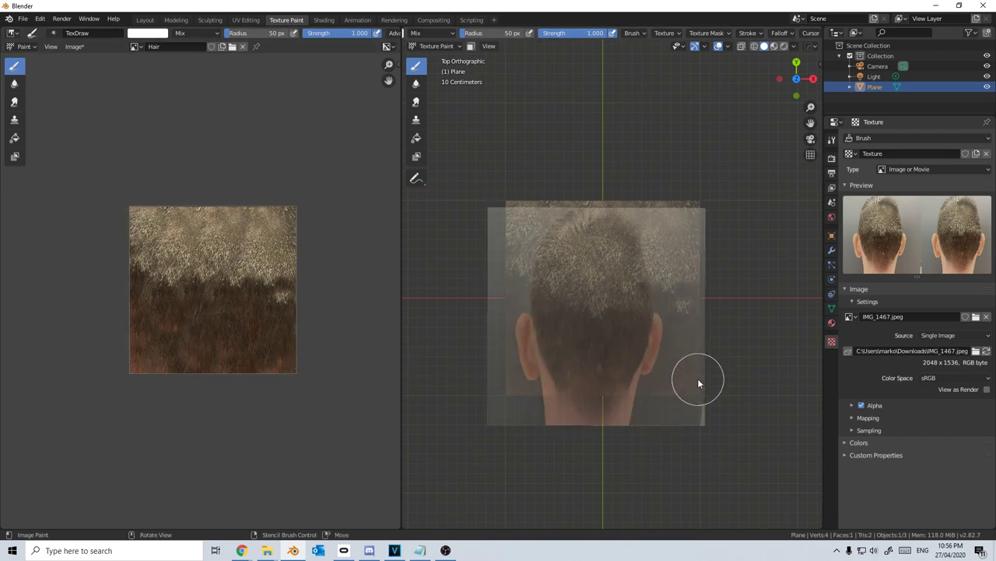
- Move the stencil over the plane's lower-left area and set the brush strength to 0.422
scroll(296, 327, "up", 4)
scroll(293, 328, "down", 2)
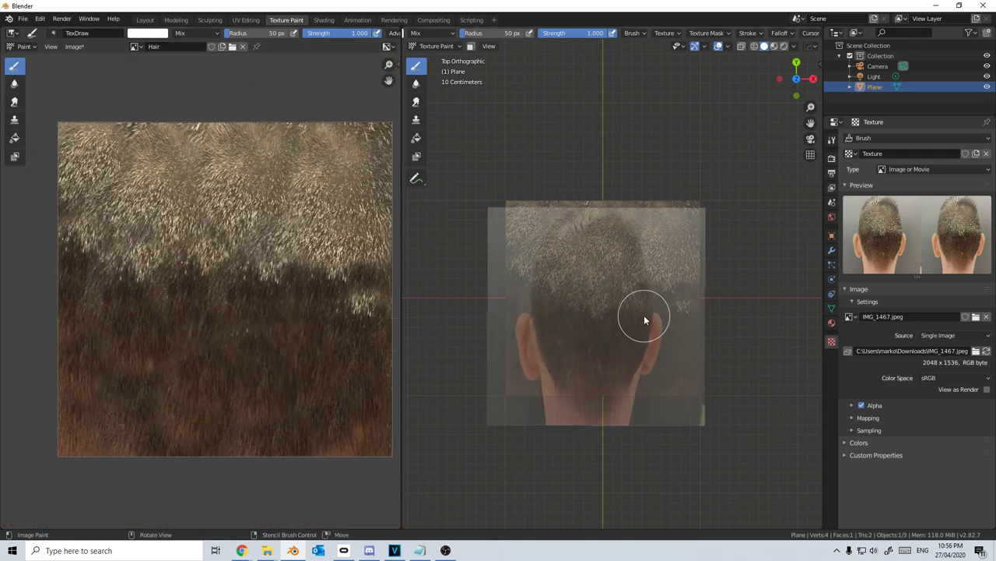
right_click_drag(633, 356, 454, 427, "shift")
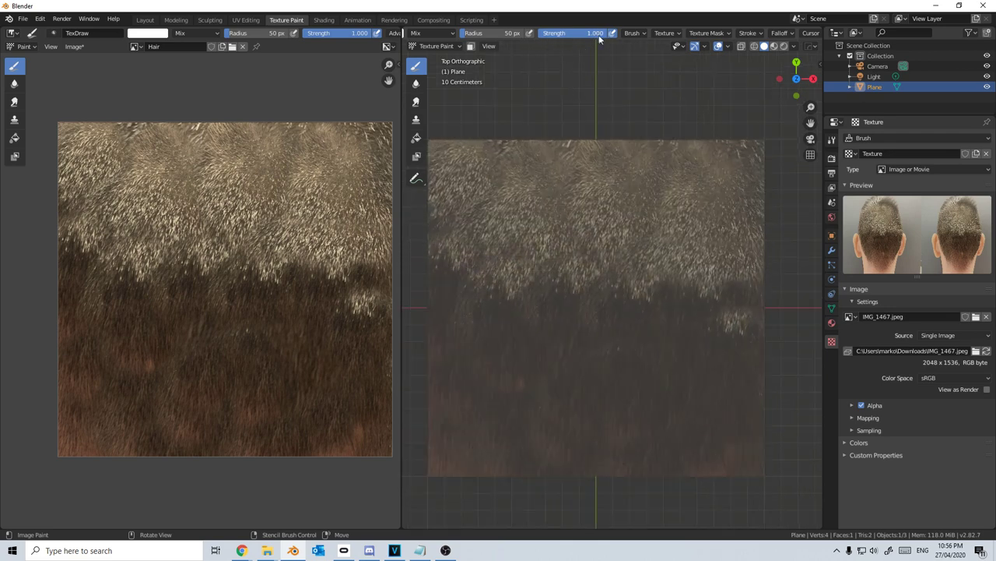
left_click_drag(599, 39, 569, 39)
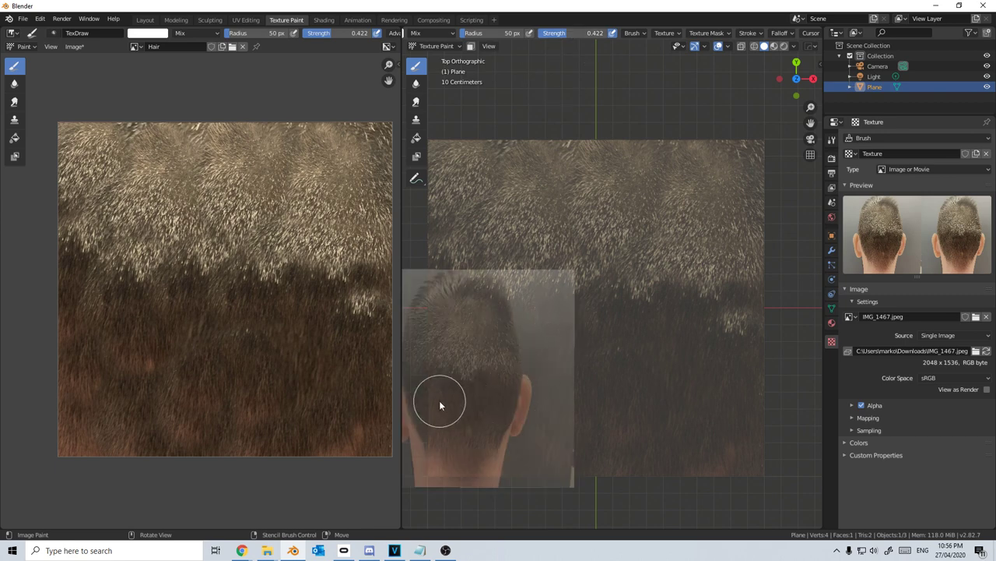
- Move the stencil around the plane and blend more hair into its lower-left and upper-middle areas at reduced strength
mouse_move(470, 400)
right_mouse_down()
mouse_move(503, 404)
mouse_move(542, 439)
mouse_move(583, 387)
mouse_move(525, 393)
mouse_move(537, 423)
mouse_move(636, 423)
mouse_move(611, 454)
mouse_move(651, 459)
mouse_move(656, 439)
mouse_move(651, 451)
mouse_move(687, 457)
mouse_move(692, 473)
mouse_move(726, 468)
mouse_move(747, 440)
mouse_move(741, 468)
mouse_move(732, 445)
mouse_move(724, 451)
mouse_move(728, 387)
mouse_move(703, 285)
mouse_move(702, 205)
right_mouse_up()
left_click(517, 382)
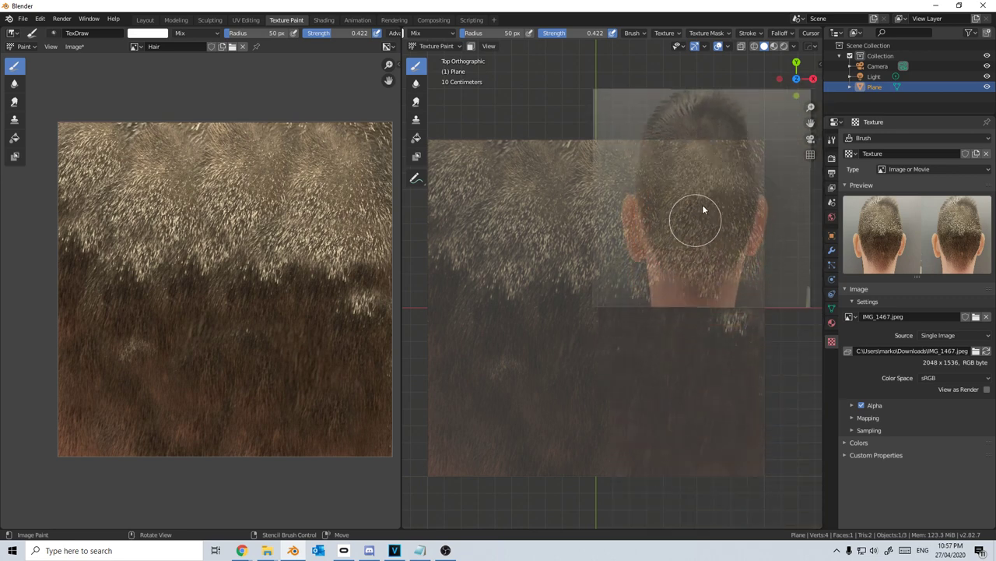
mouse_move(703, 163)
right_mouse_down()
mouse_move(688, 186)
mouse_move(667, 160)
right_mouse_up()
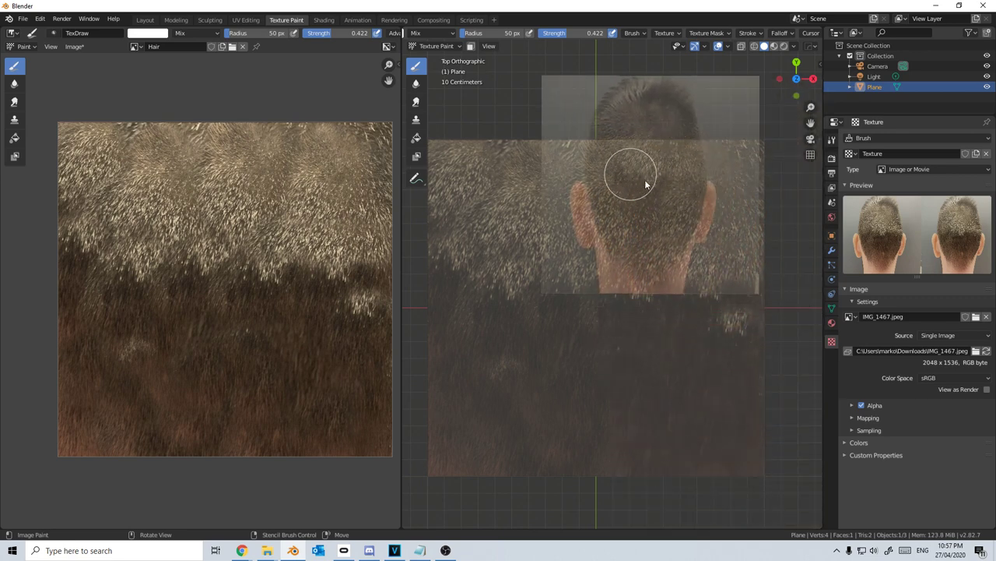
mouse_move(640, 227)
right_mouse_down()
mouse_move(609, 238)
mouse_move(612, 200)
mouse_move(610, 262)
right_mouse_up()
left_click_drag(632, 173, 601, 230)
mouse_move(612, 205)
right_mouse_down()
mouse_move(519, 188)
mouse_move(494, 351)
mouse_move(631, 482)
mouse_move(682, 421)
right_mouse_up()
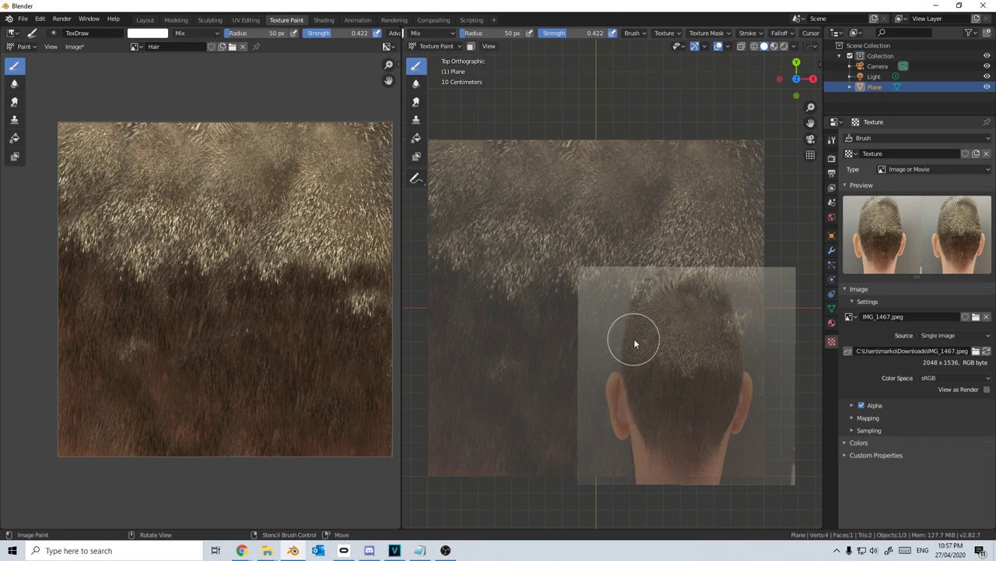
- Save the painted Hair image to a file using Save As
left_click(74, 47)
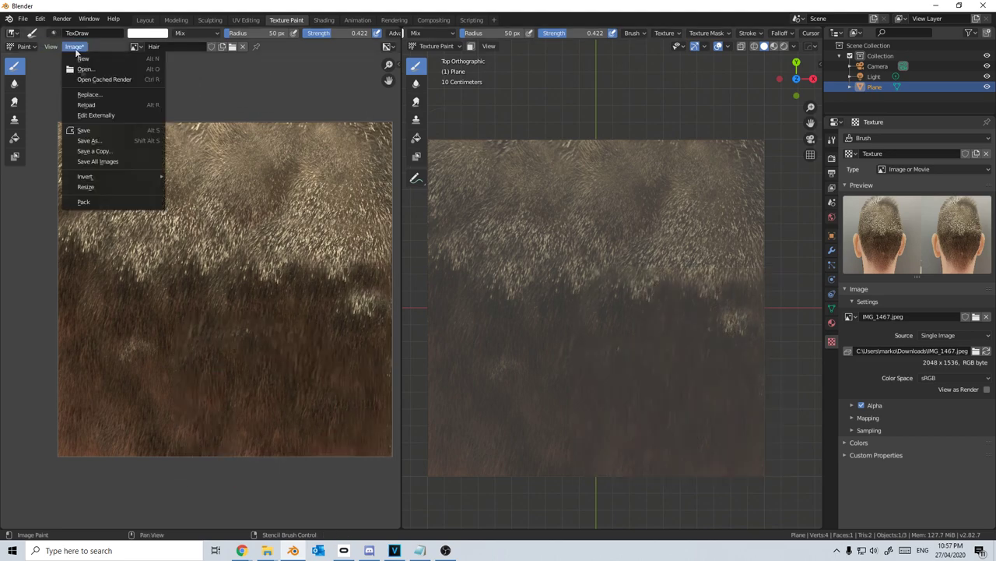
left_click(108, 143)
key("Escape")
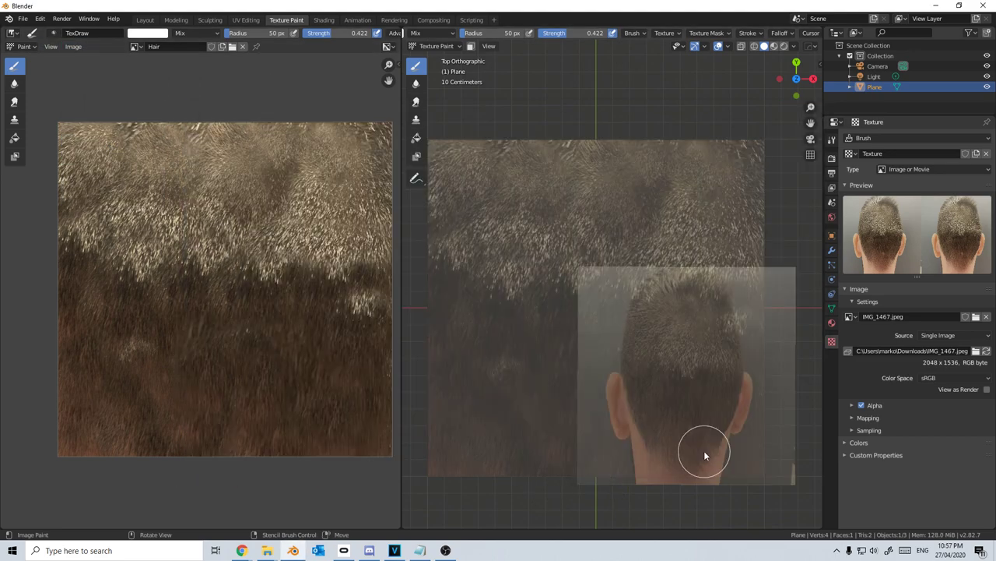